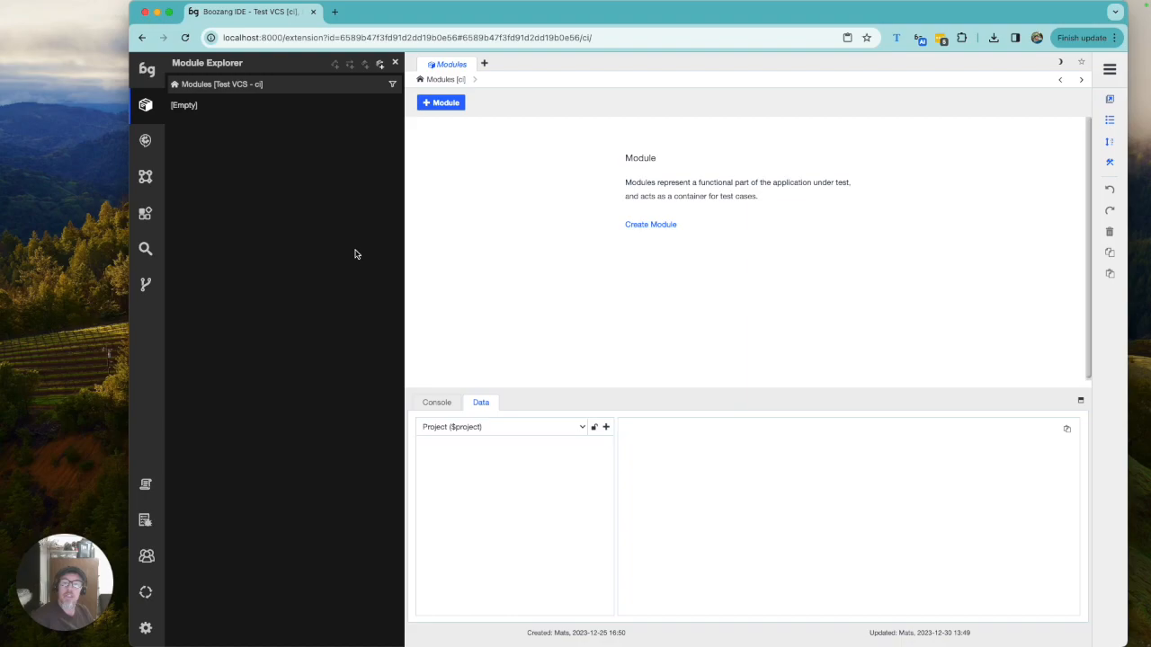
left_click(446, 83)
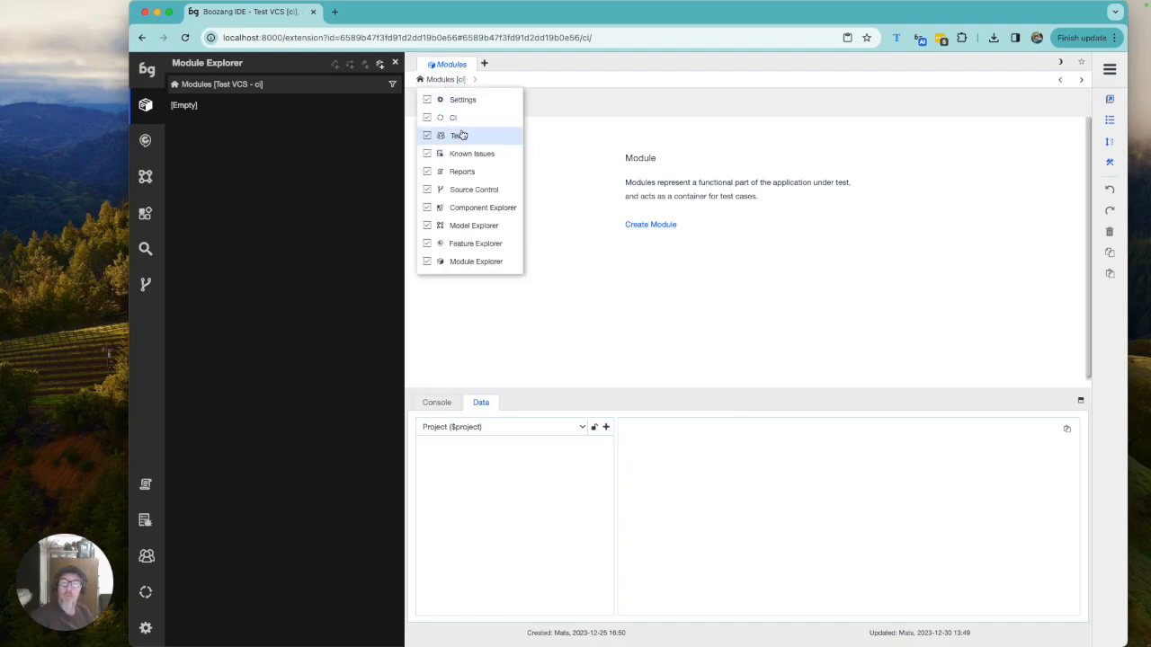
left_click(430, 192)
left_click(430, 191)
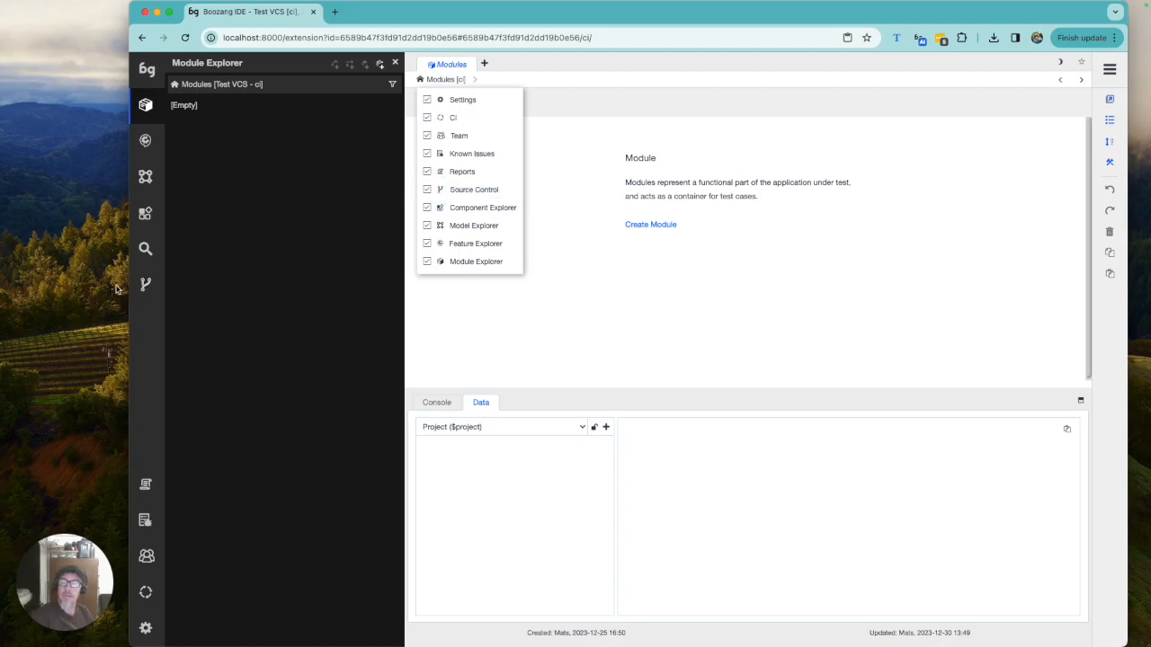
Step: Open Source Control and create a new branch named feature1 copied from the ci branch
left_click(145, 284)
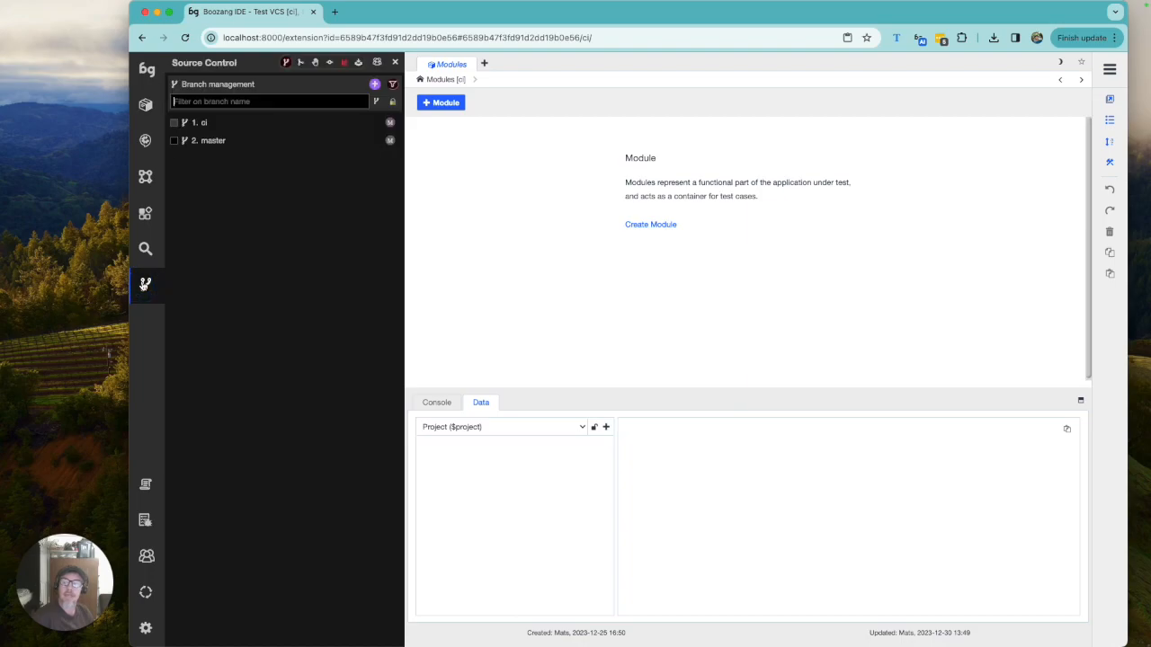
left_click(374, 85)
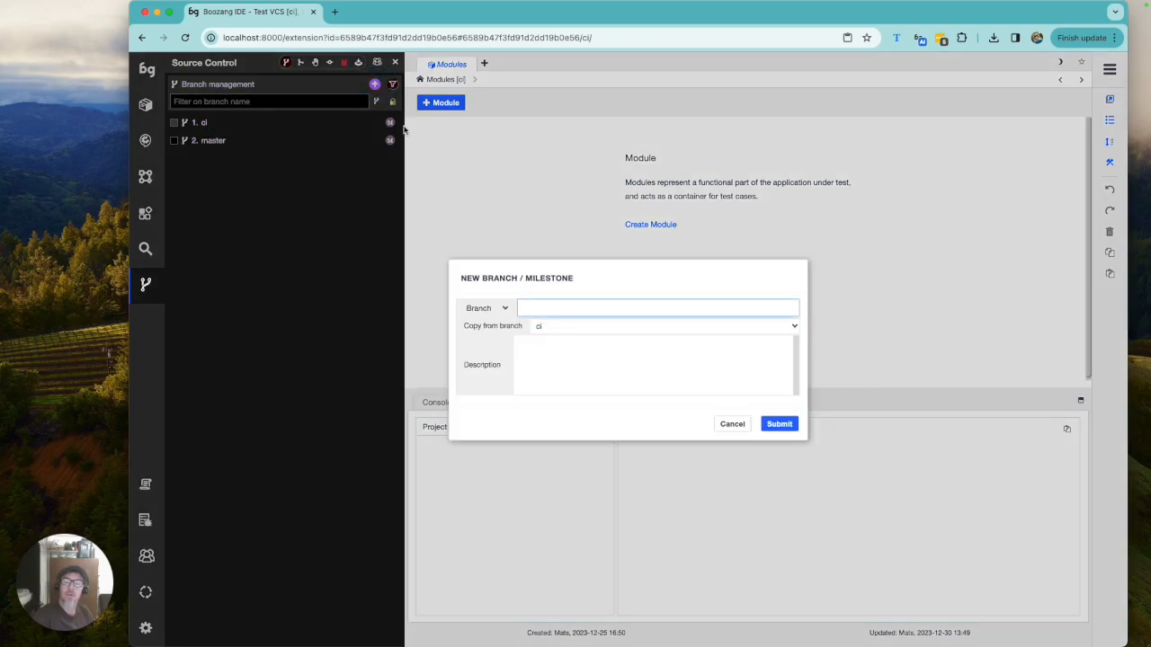
type("feat")
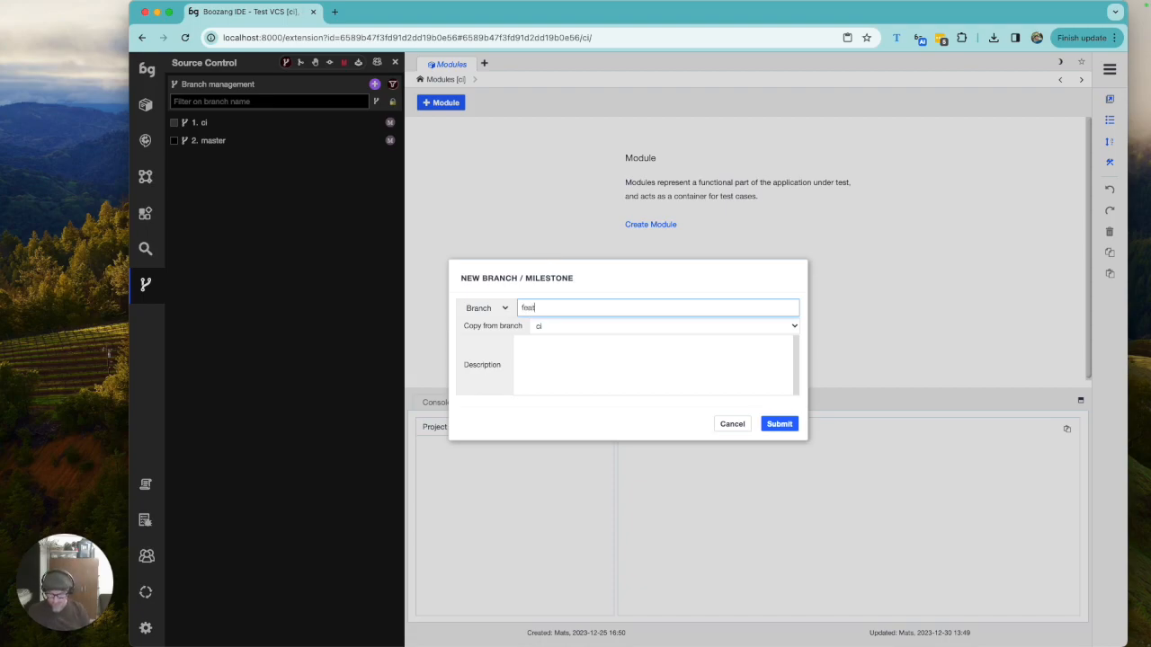
type("ure1")
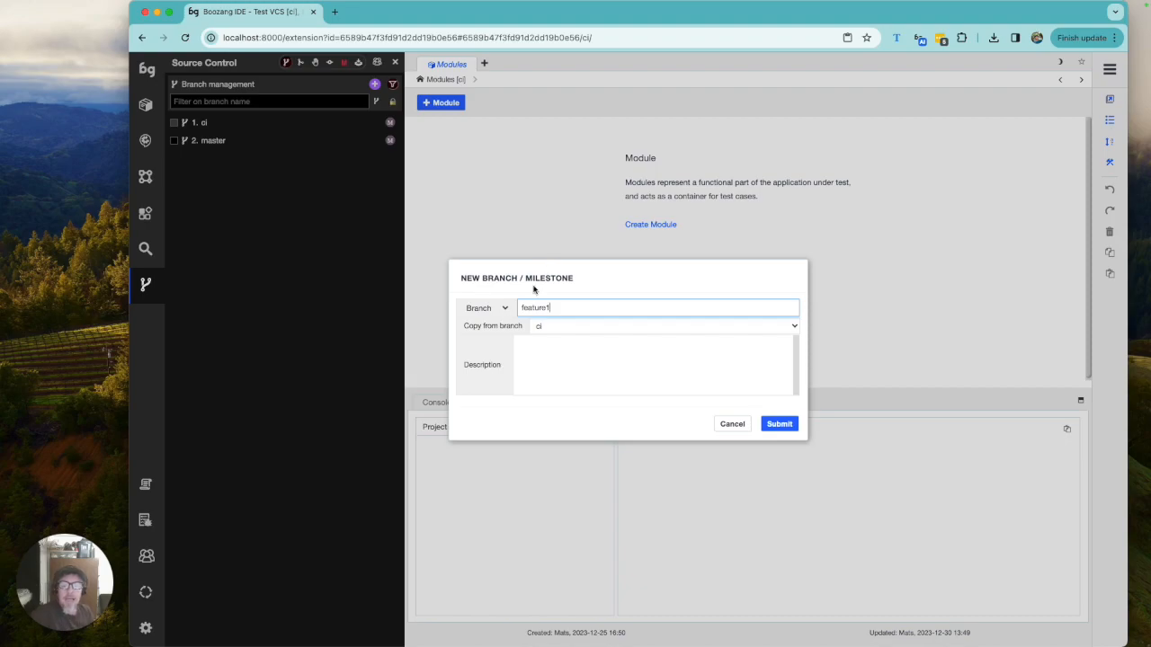
left_click(560, 331)
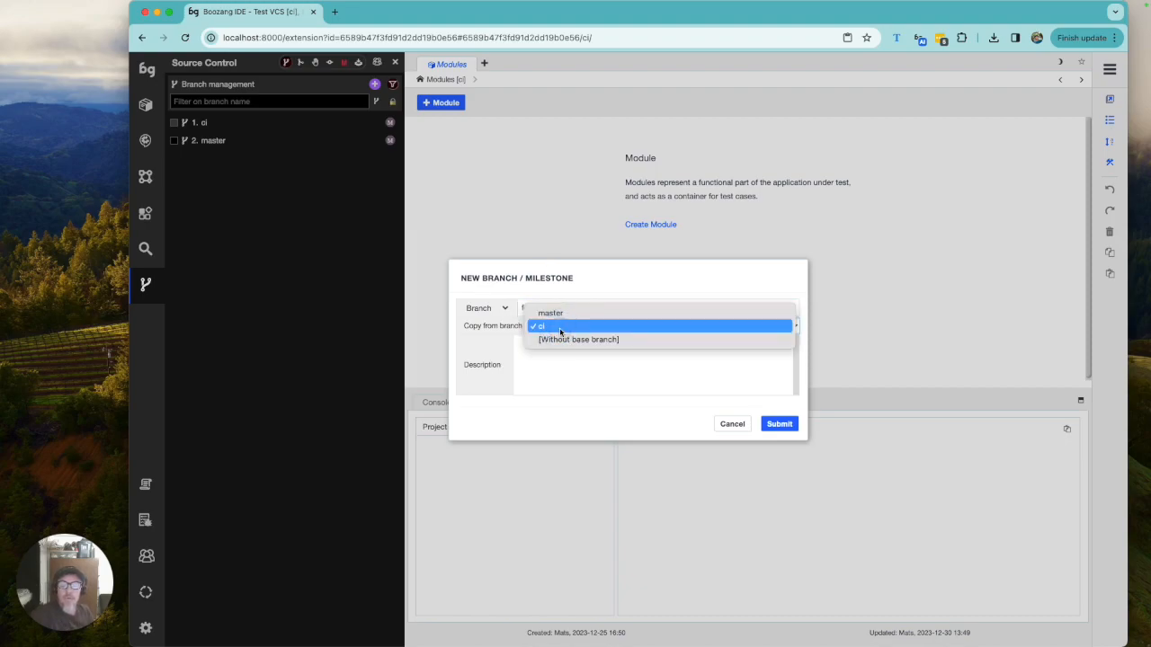
left_click(559, 329)
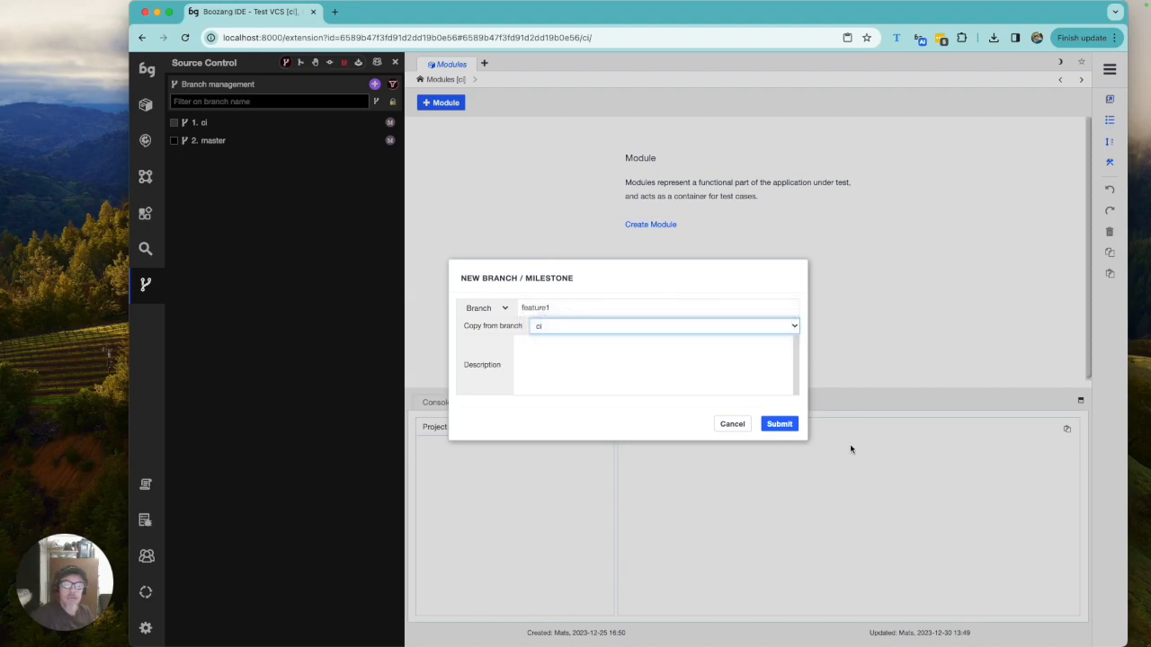
left_click(787, 428)
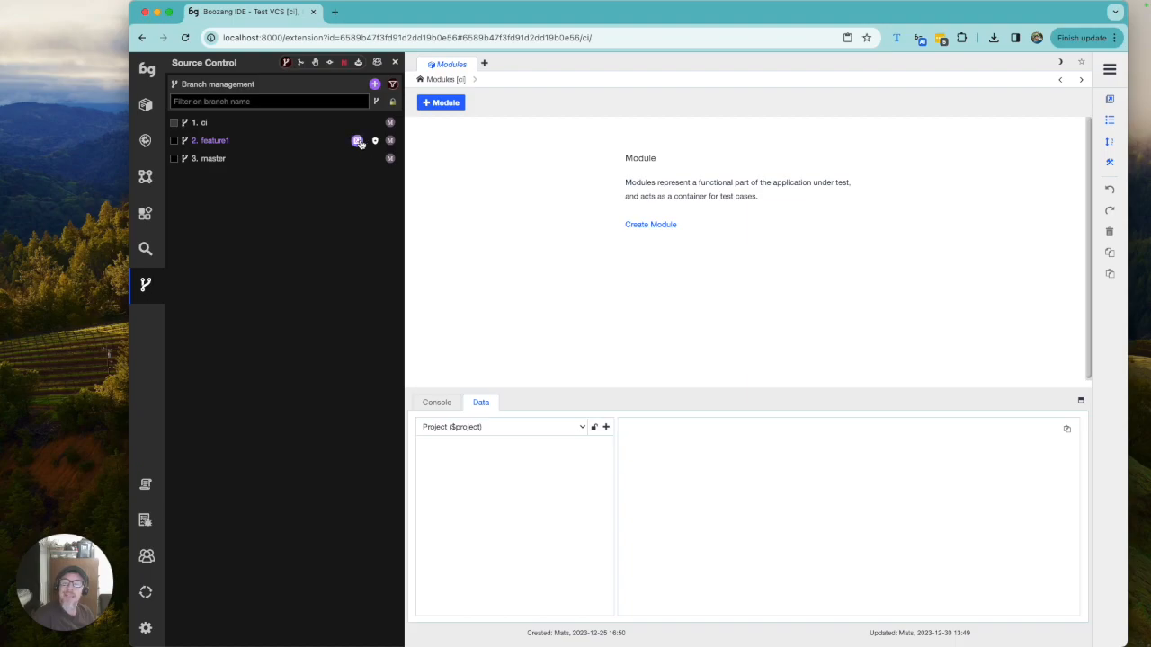
Step: Switch the project to the feature1 branch, confirming the page reload
left_click(358, 142)
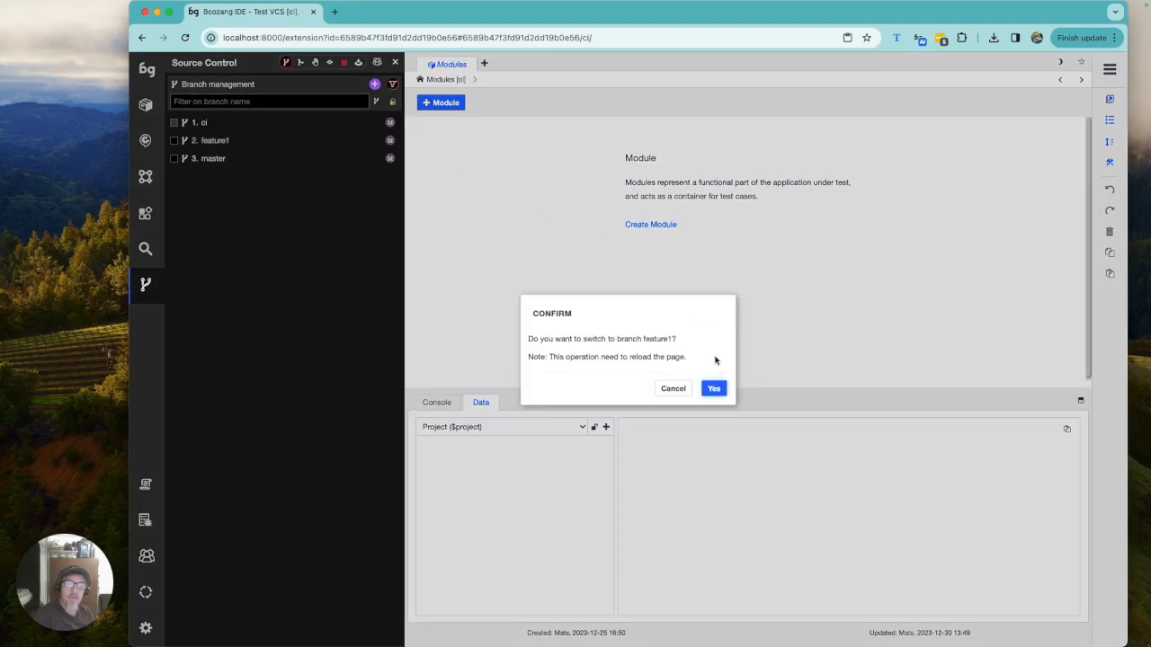
left_click(714, 390)
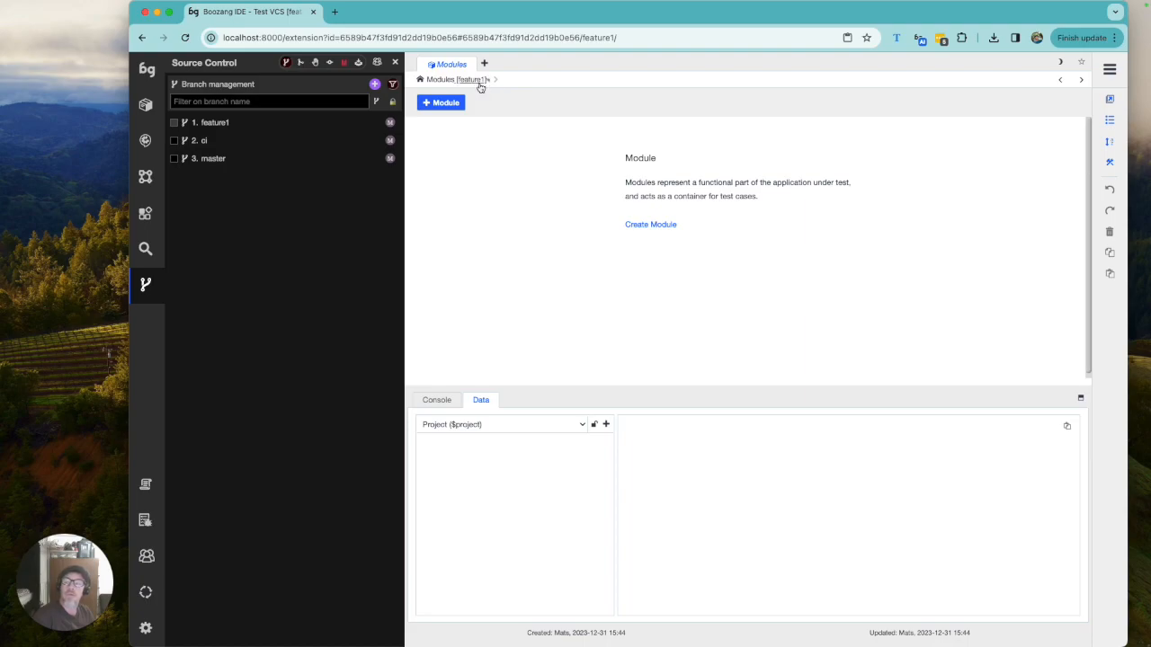
Step: Open the Module Explorer and create a module named ModuleA
left_click(145, 106)
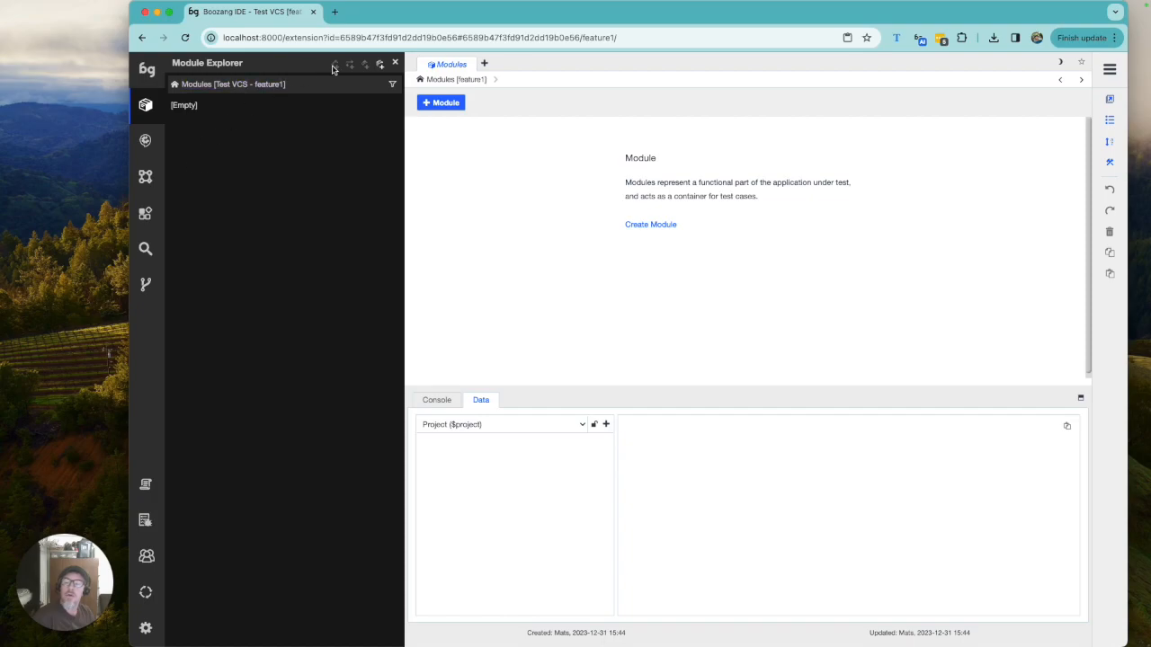
left_click(380, 66)
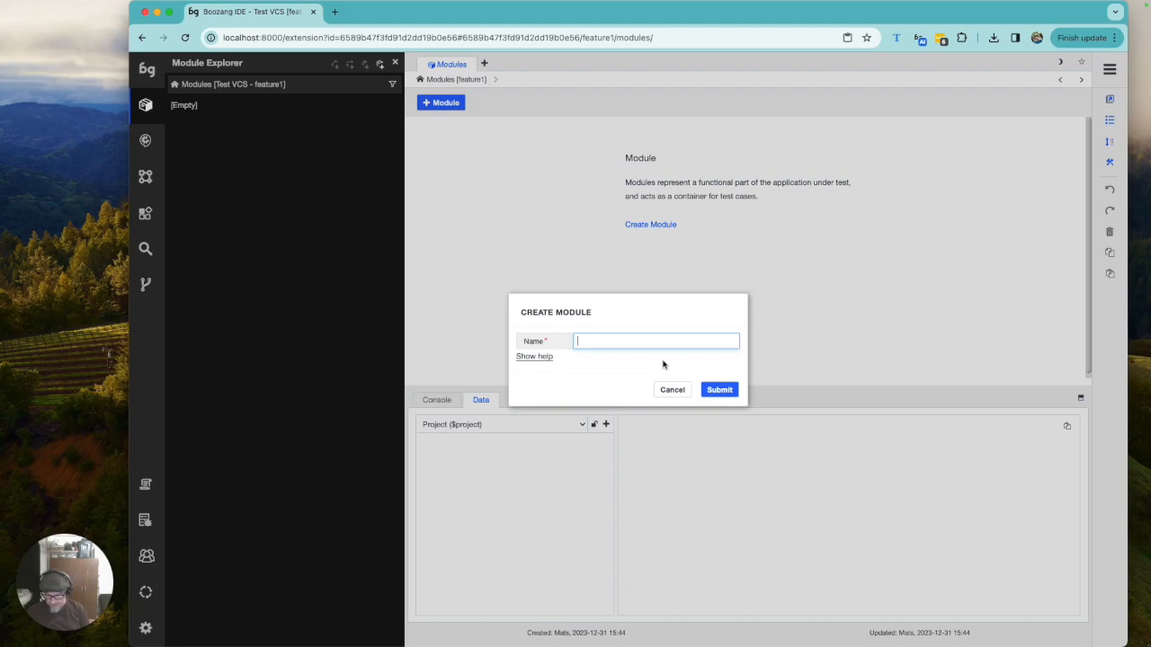
type("Module")
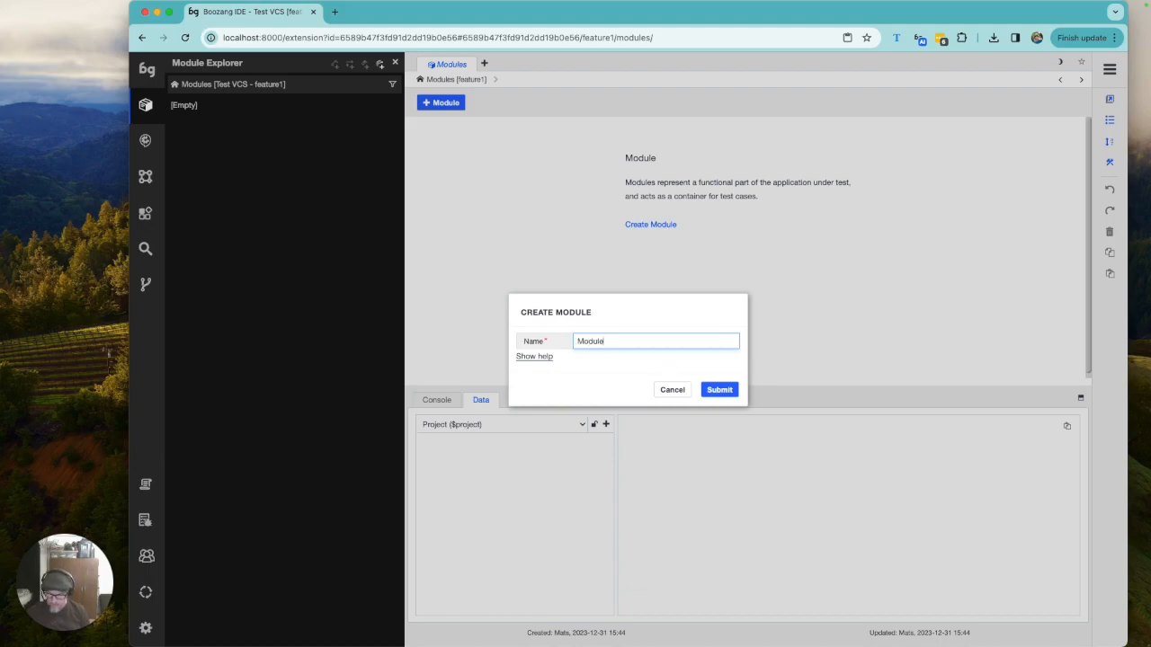
type("A")
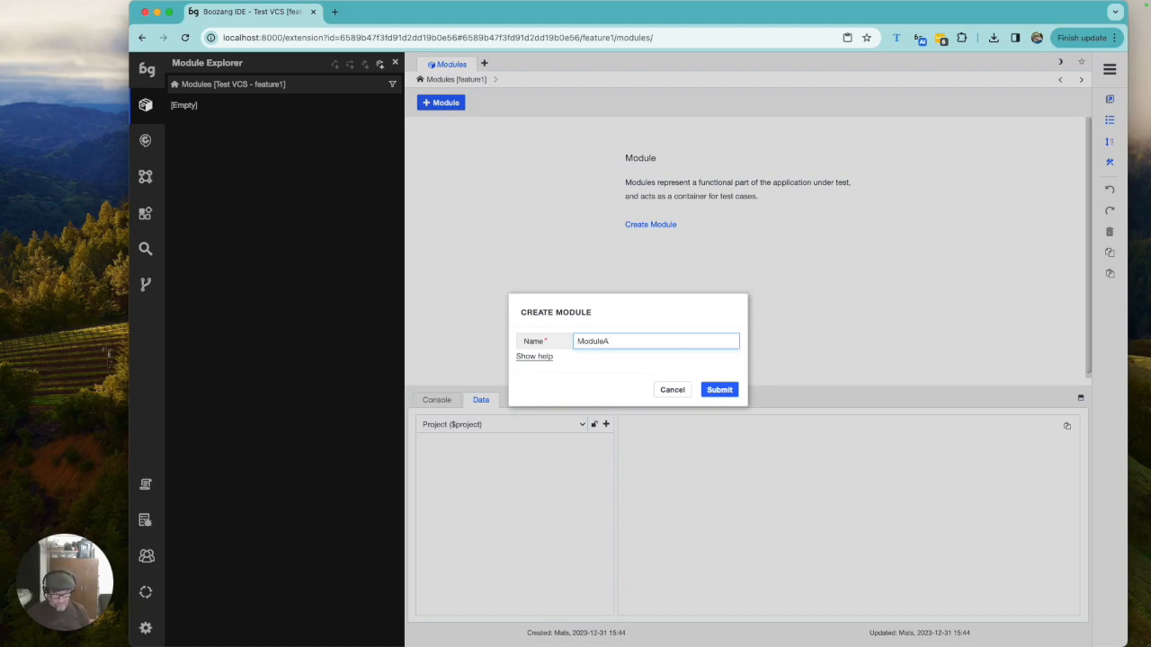
key("Return")
Step: Create a test named TestA inside ModuleA
left_click(455, 135)
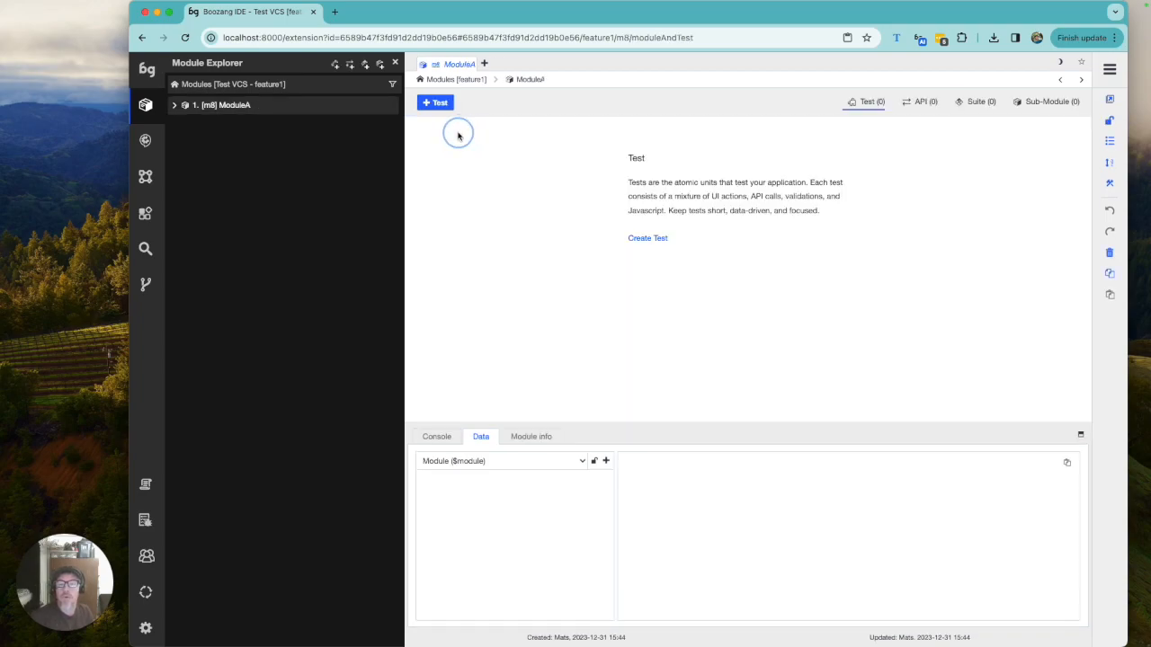
left_click(444, 107)
type("TestA")
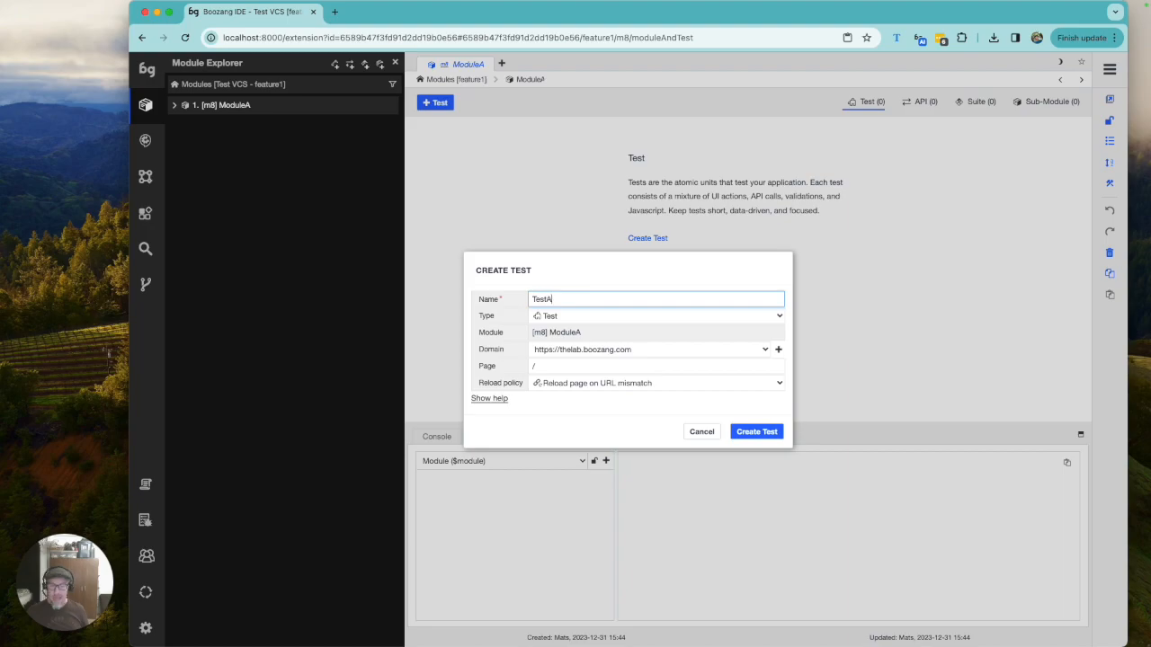
key("Return")
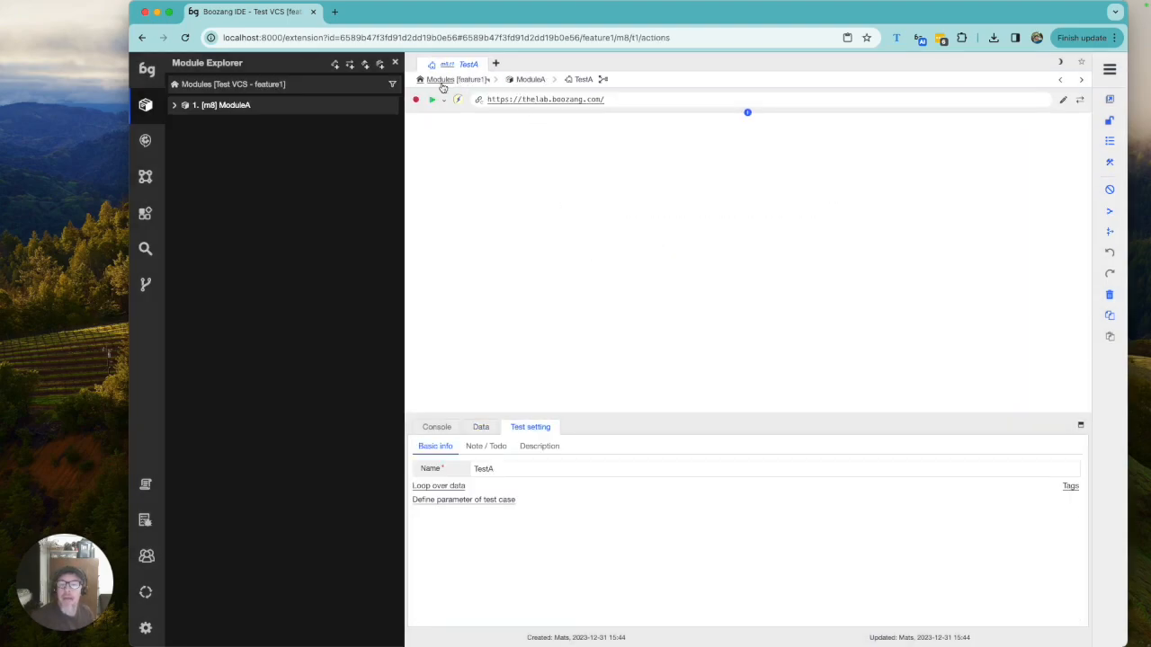
Step: Return to the modules list and create a second module named ModuleB
left_click(459, 80)
left_click(446, 104)
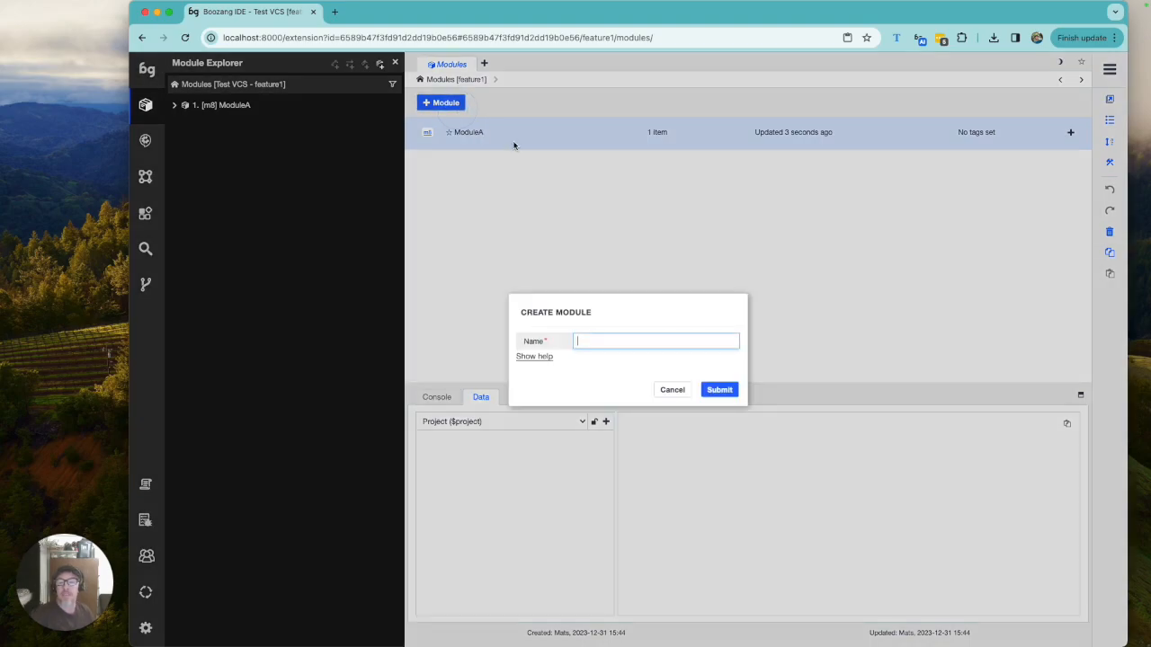
type("ModuleB")
left_click(719, 389)
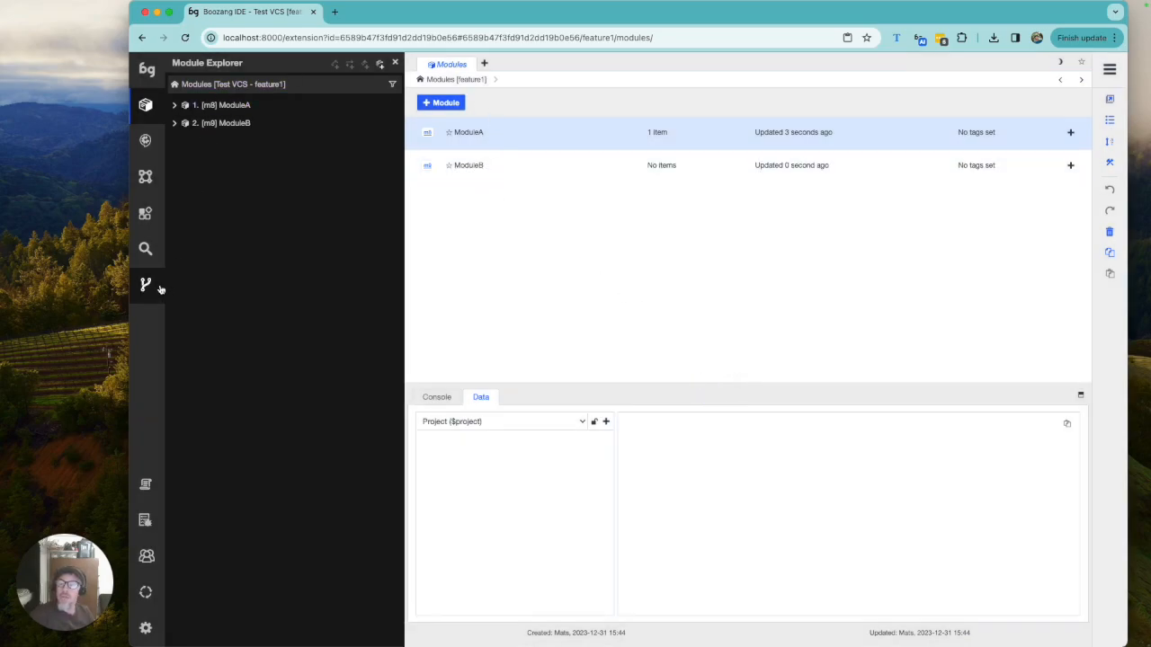
Step: Commit ModuleA and ModuleB on feature1 with the message "Added ModuleA and ModuleB"
left_click(158, 287)
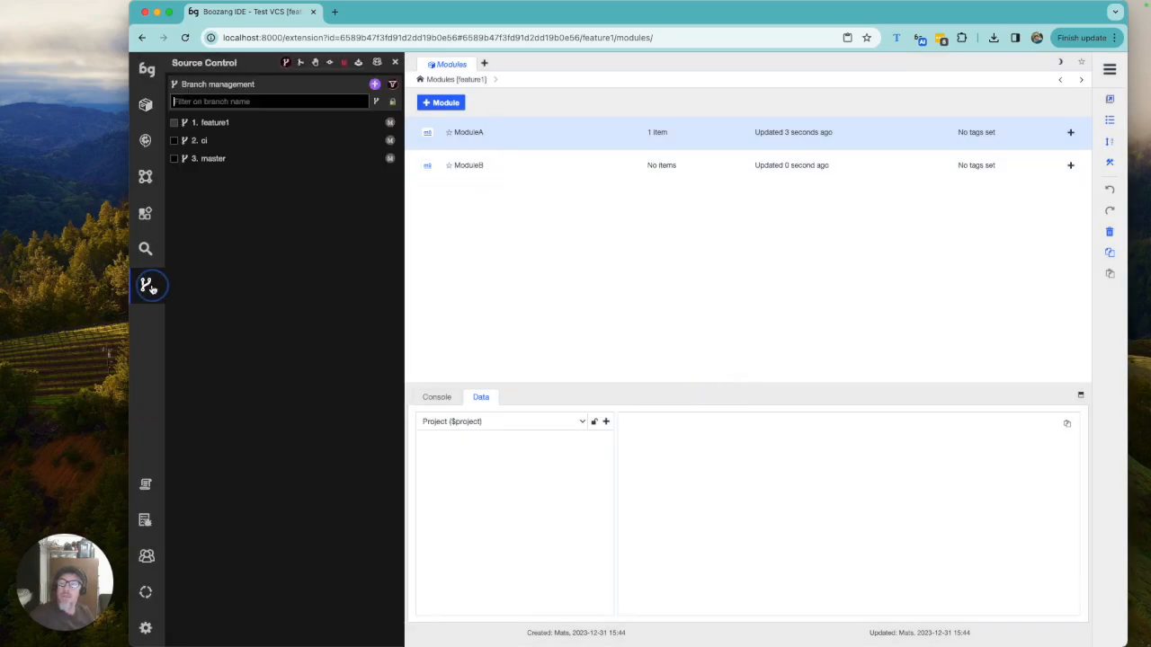
left_click(330, 65)
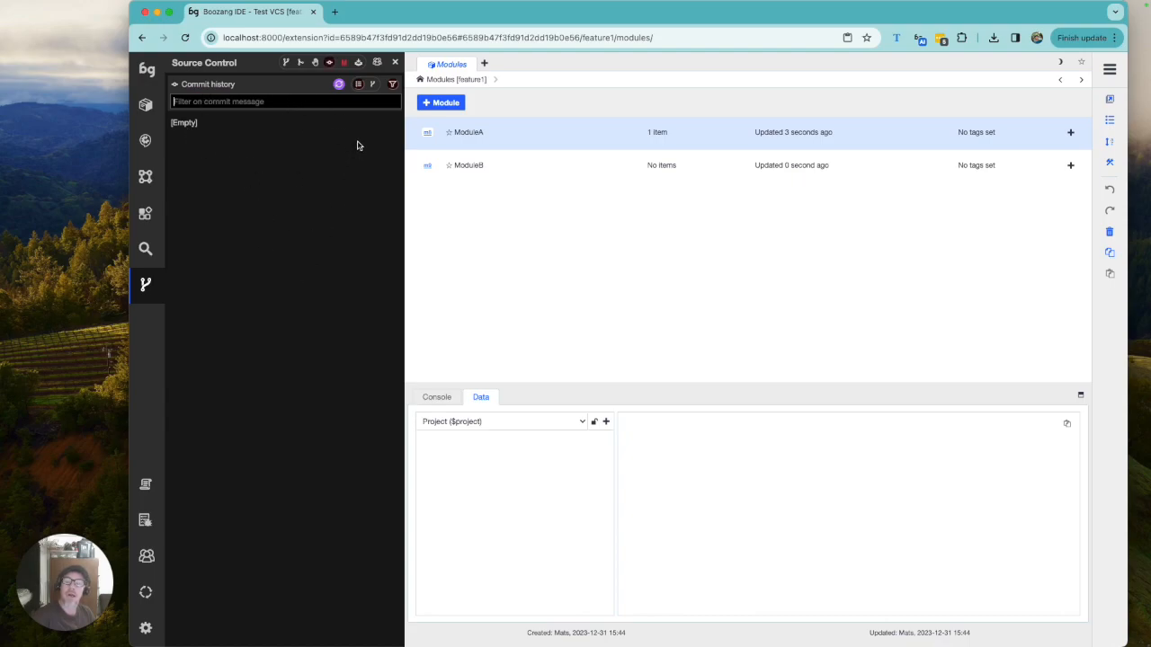
left_click(345, 64)
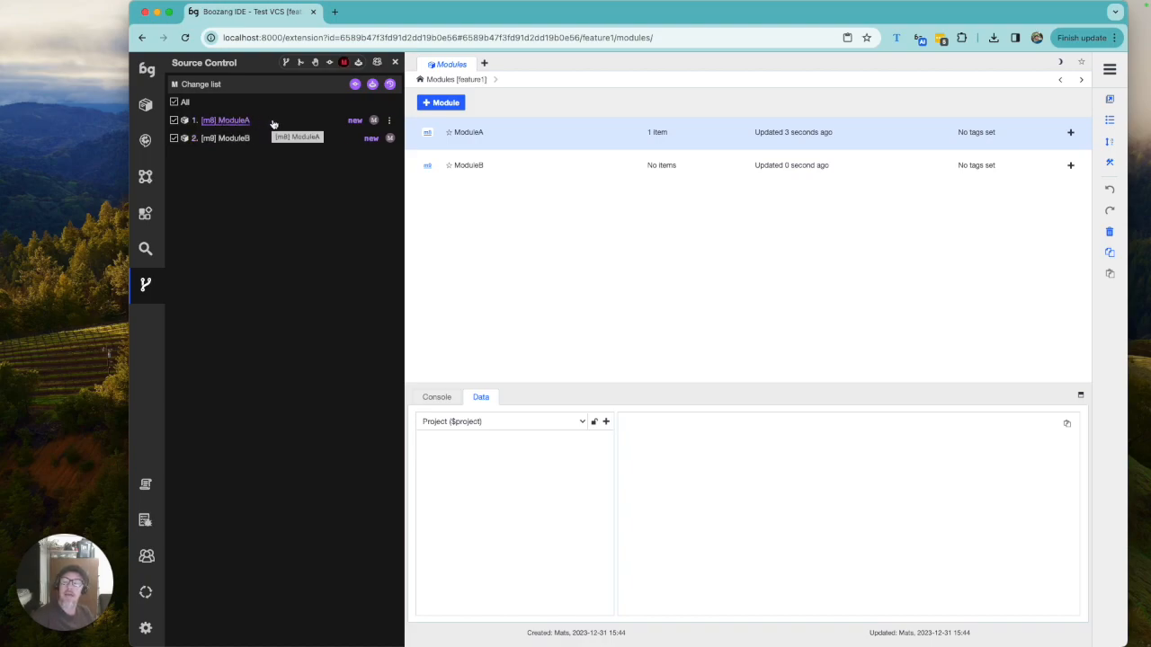
left_click(355, 84)
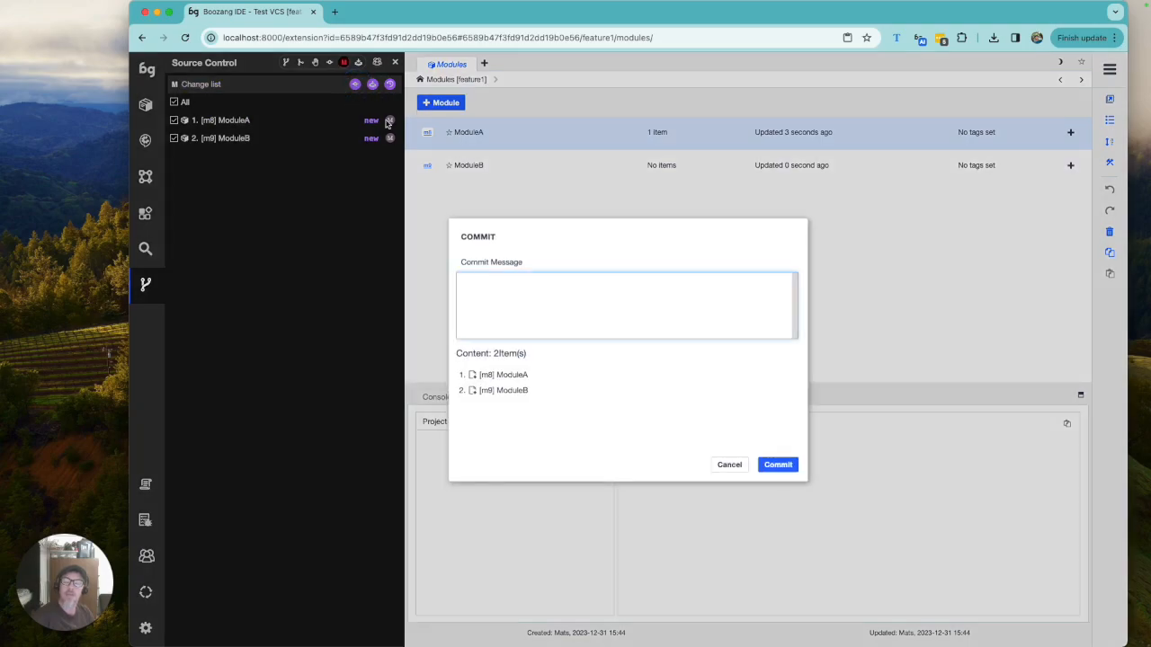
type("Added ModduleA")
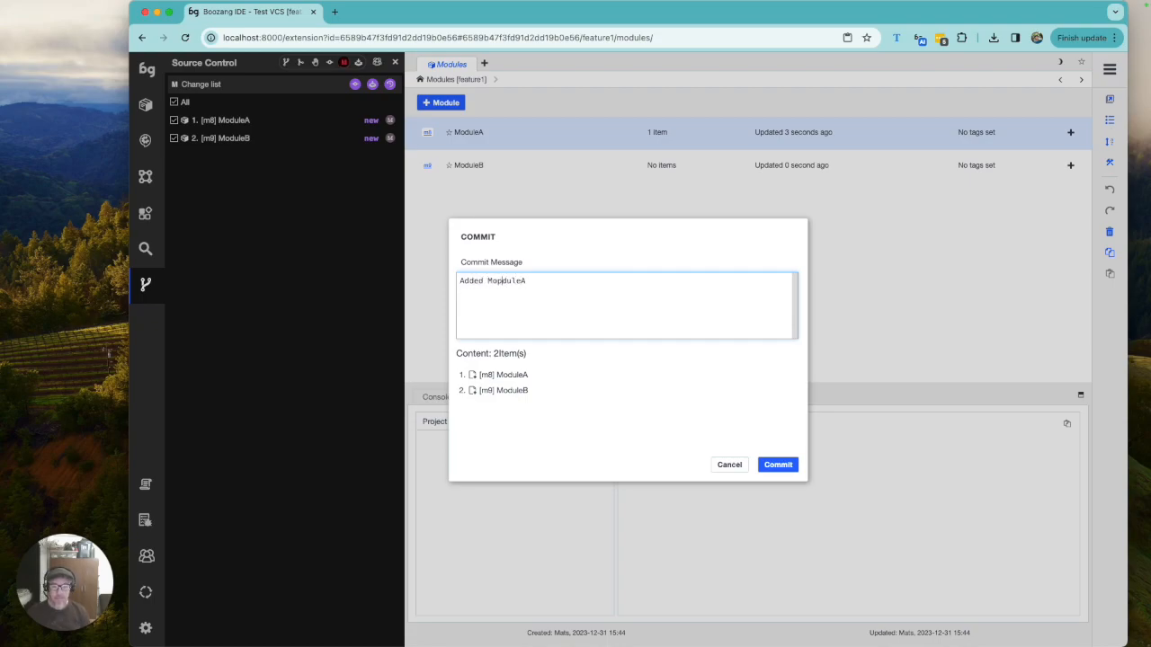
key("BackSpace")
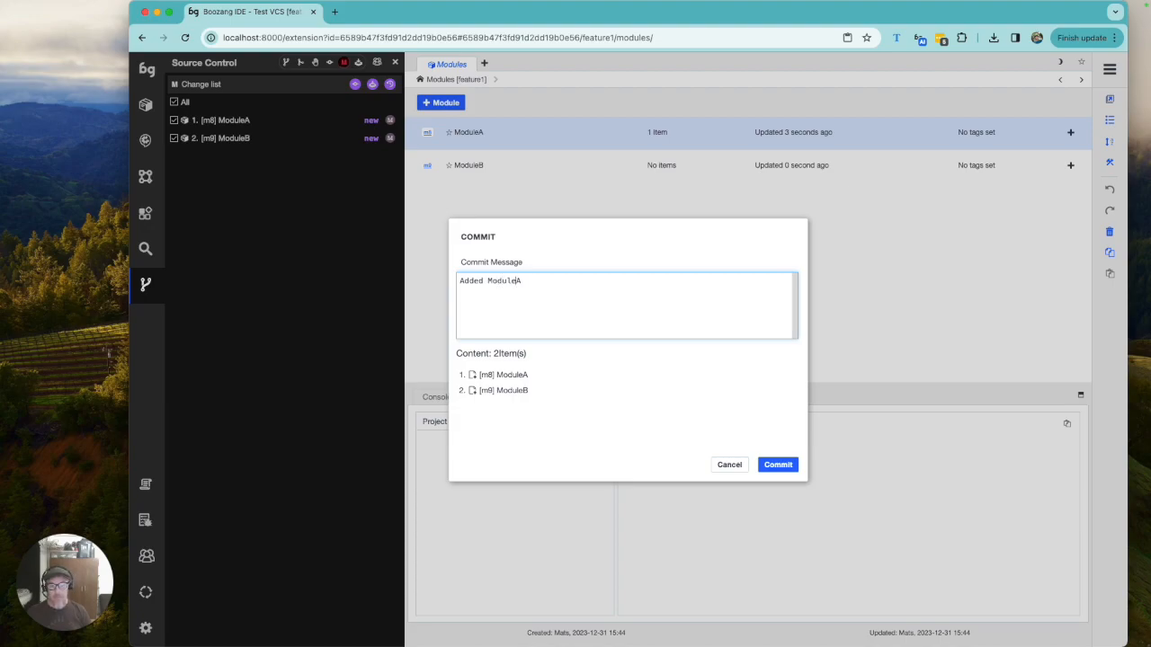
type("an")
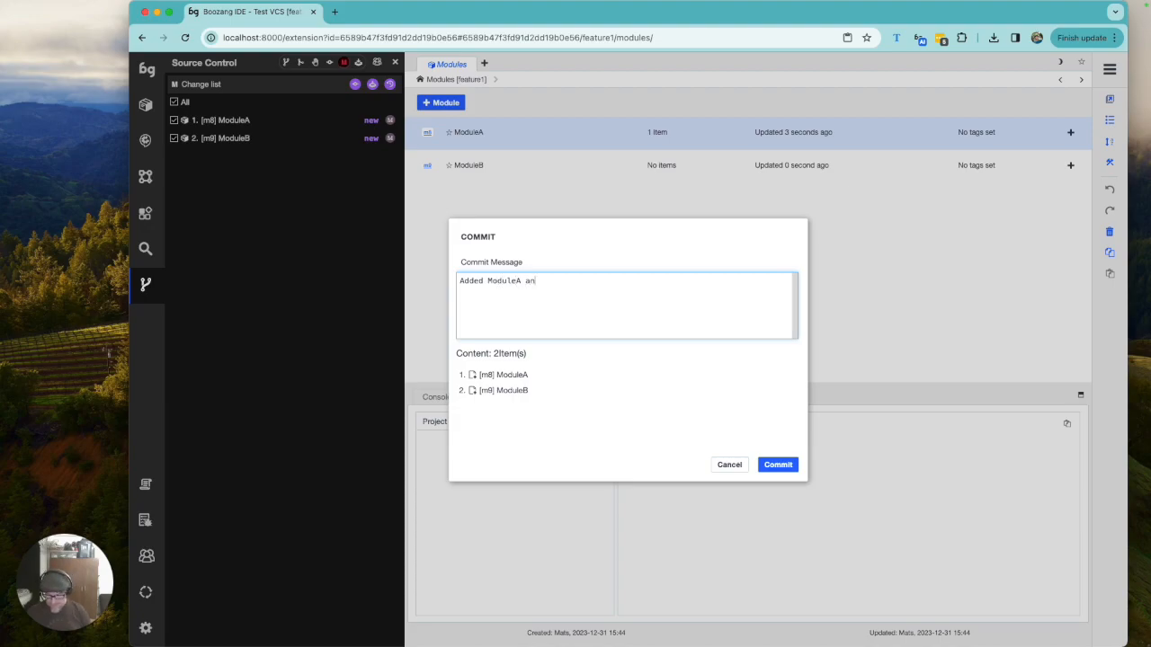
type("d ModuleB")
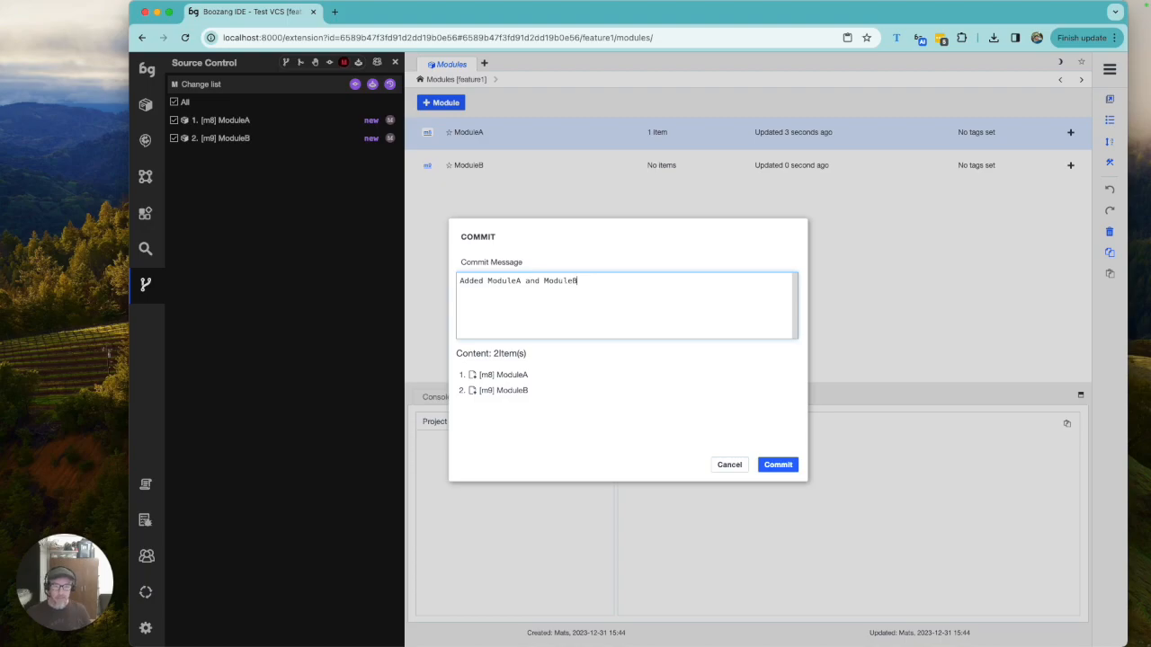
left_click(796, 471)
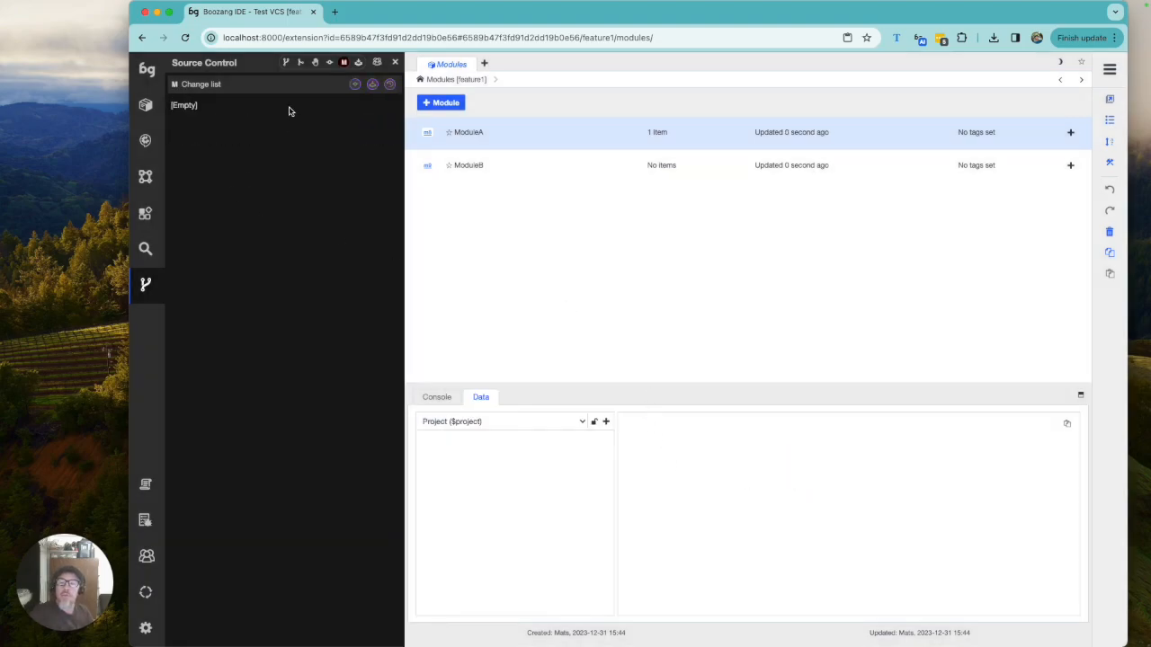
Step: Check the commit history, then switch the project to the ci branch, confirming the reload
left_click(331, 63)
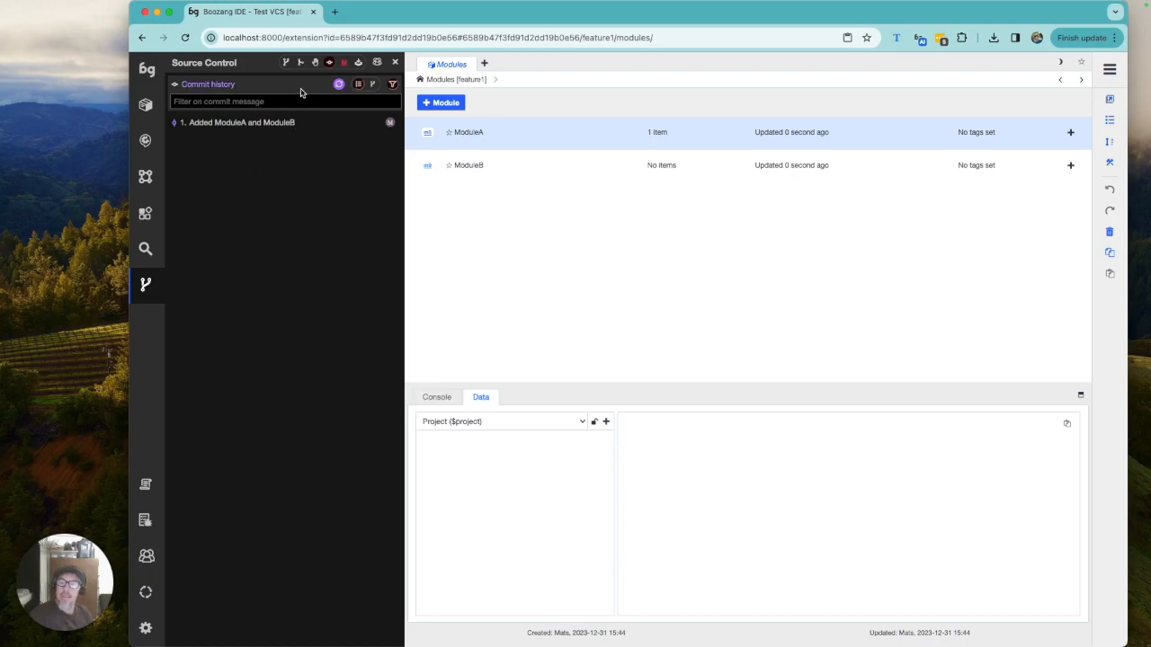
left_click(286, 63)
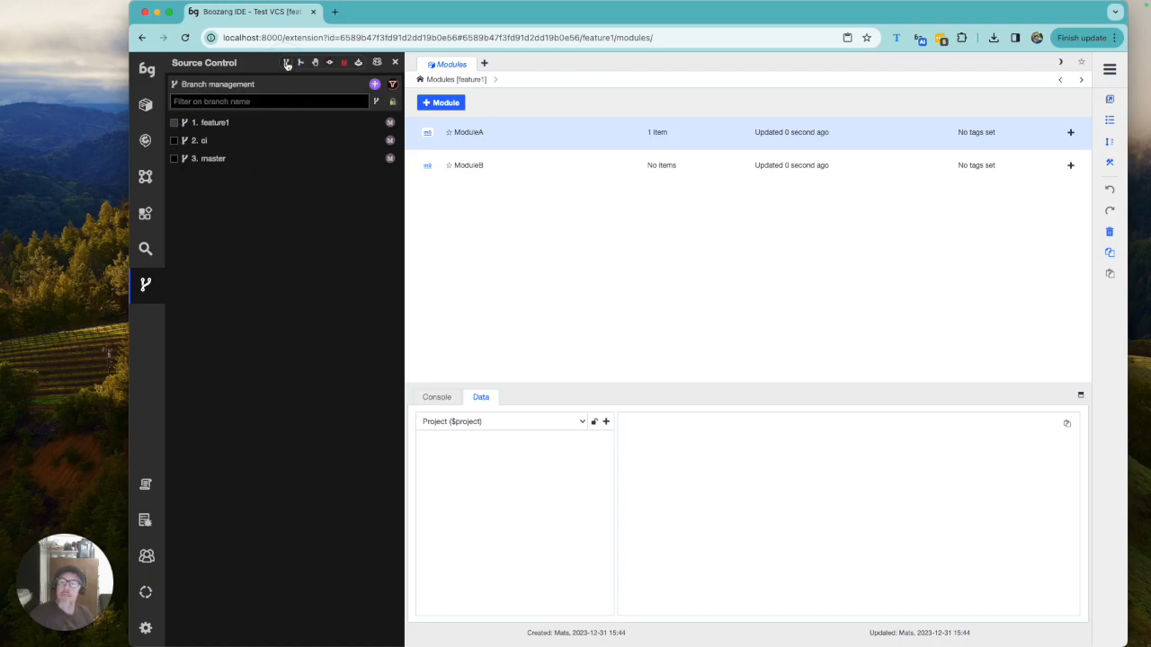
left_click(355, 141)
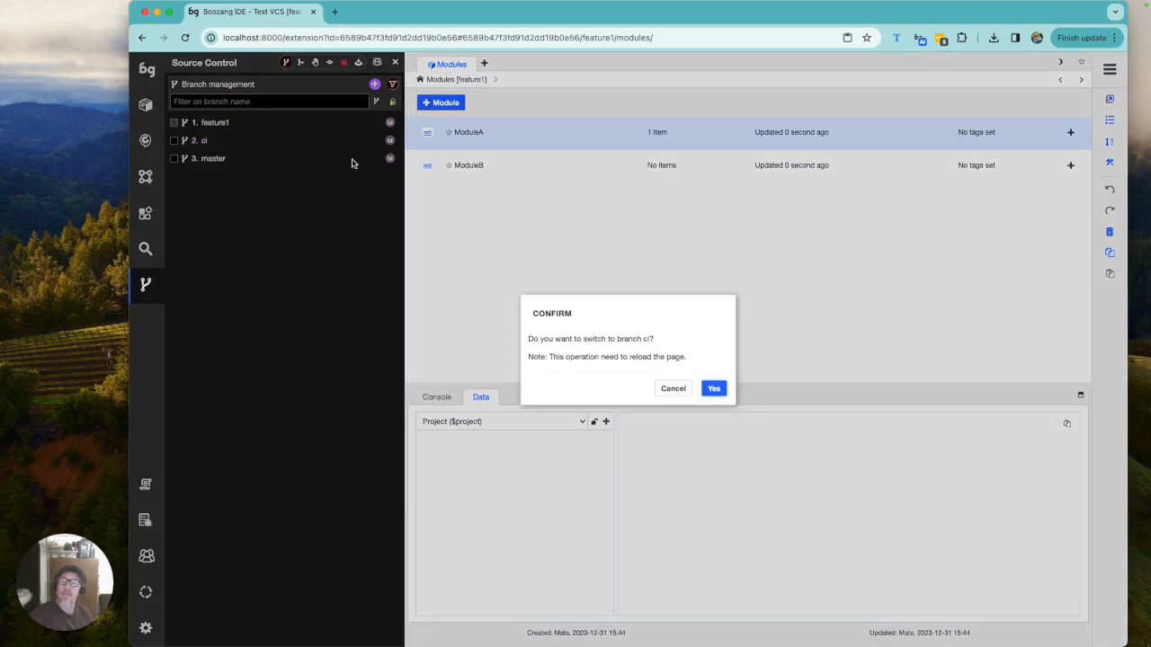
left_click(717, 388)
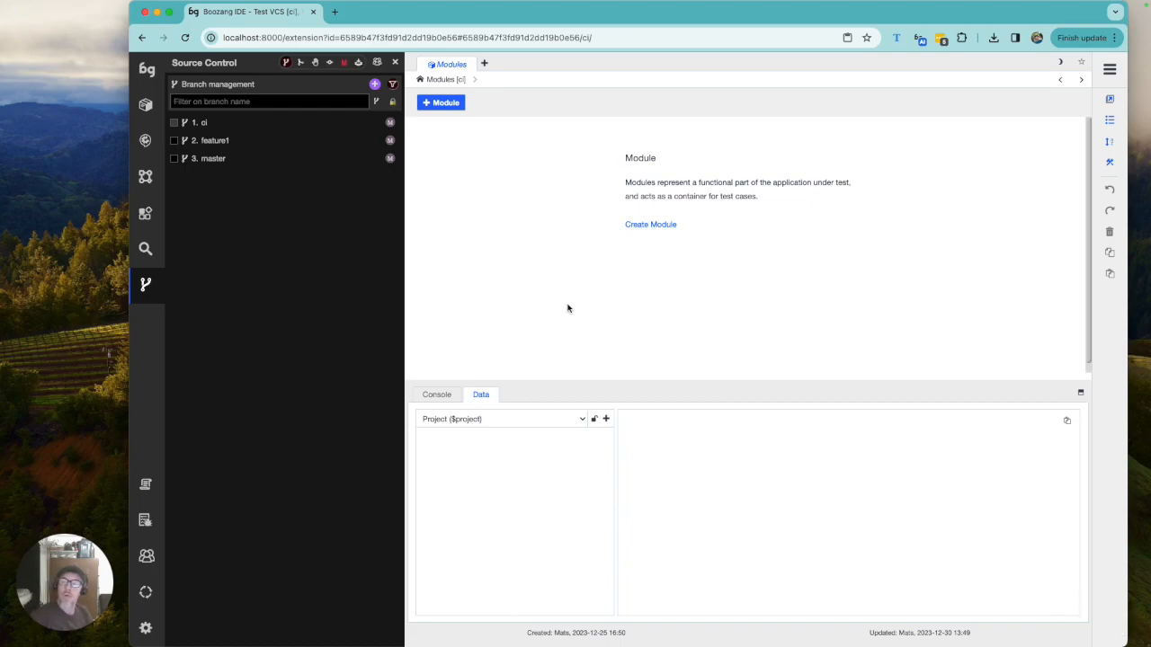
Step: Use the merge tool to merge feature1 into ci and commit the merged modules
left_click(301, 62)
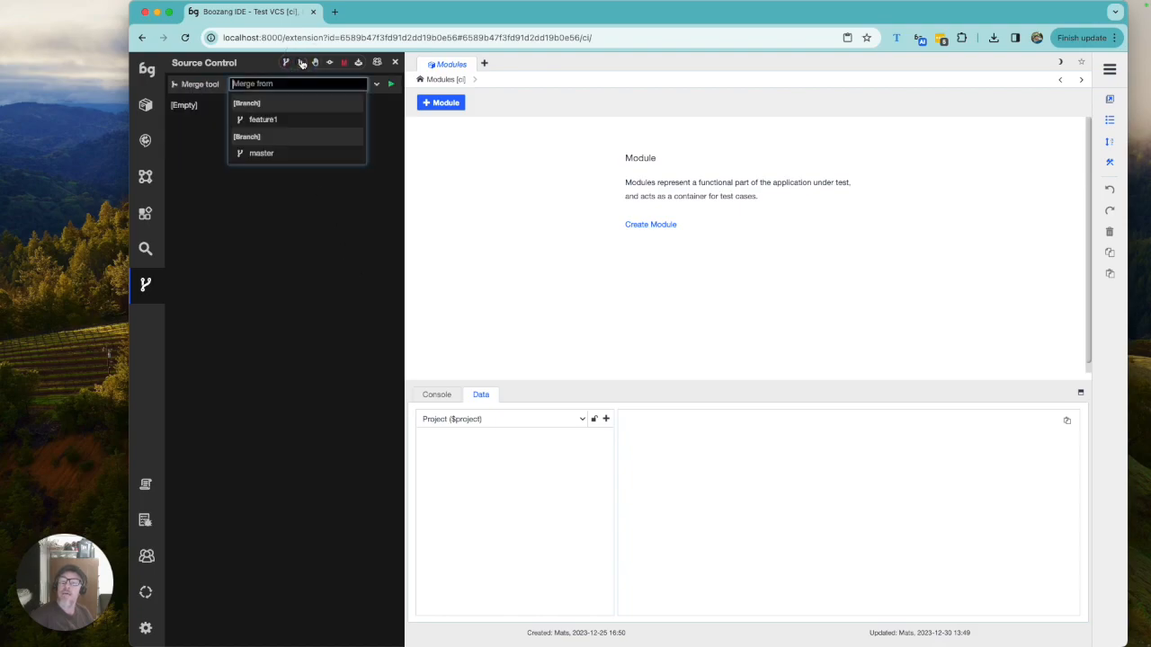
left_click(282, 121)
left_click(393, 84)
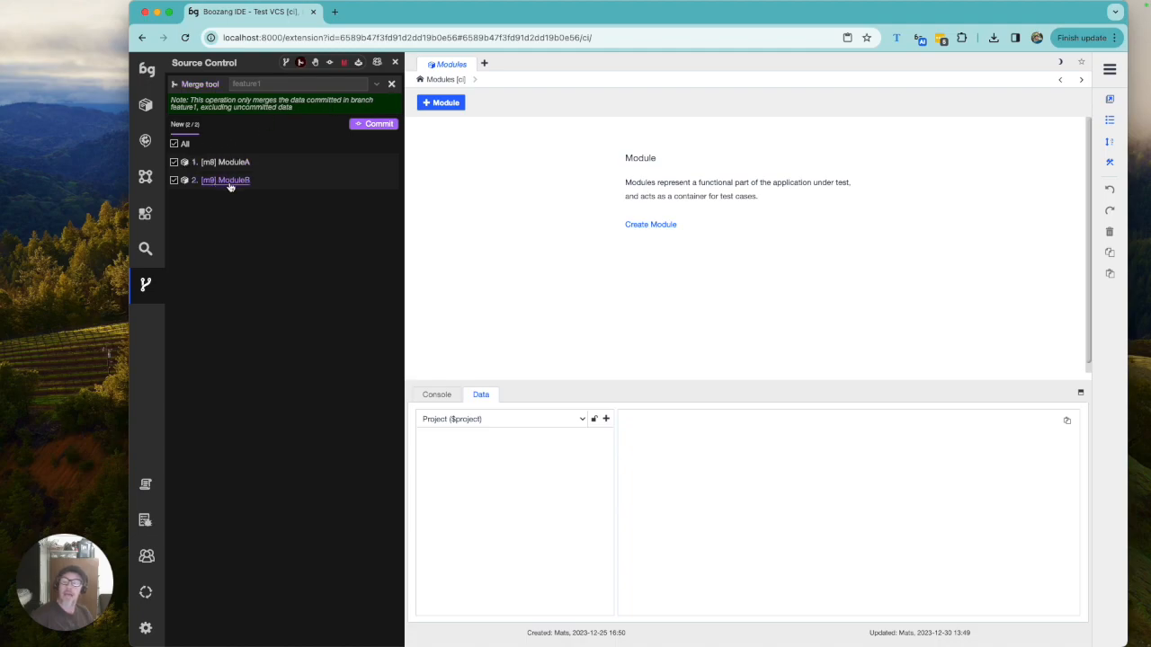
left_click(373, 123)
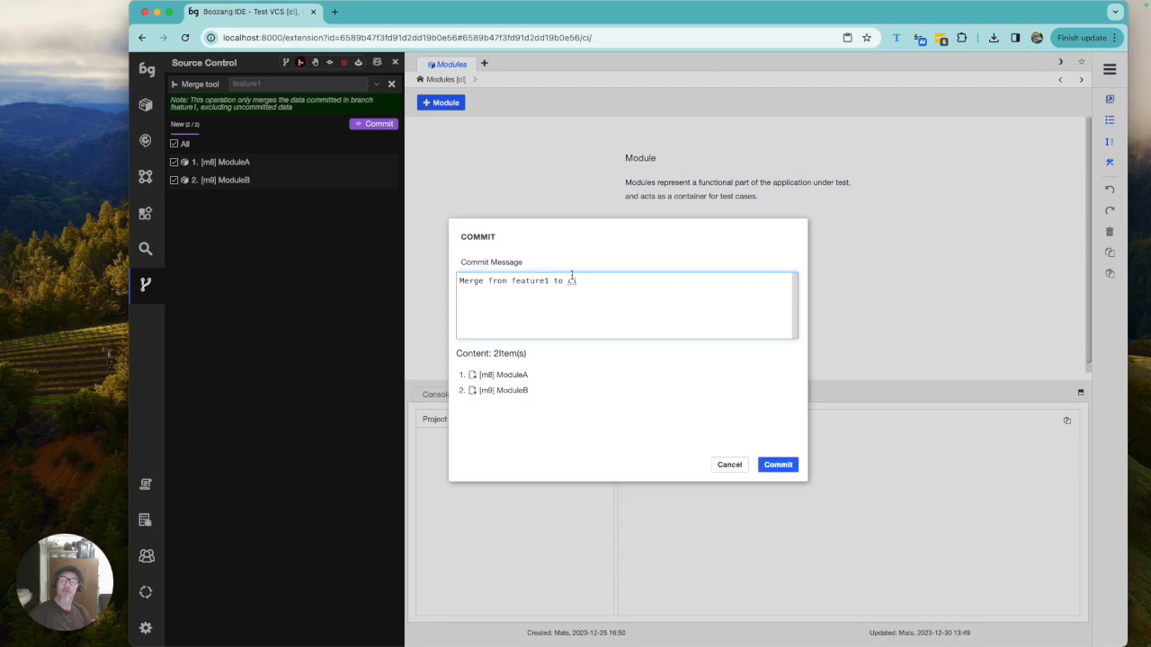
left_click(794, 470)
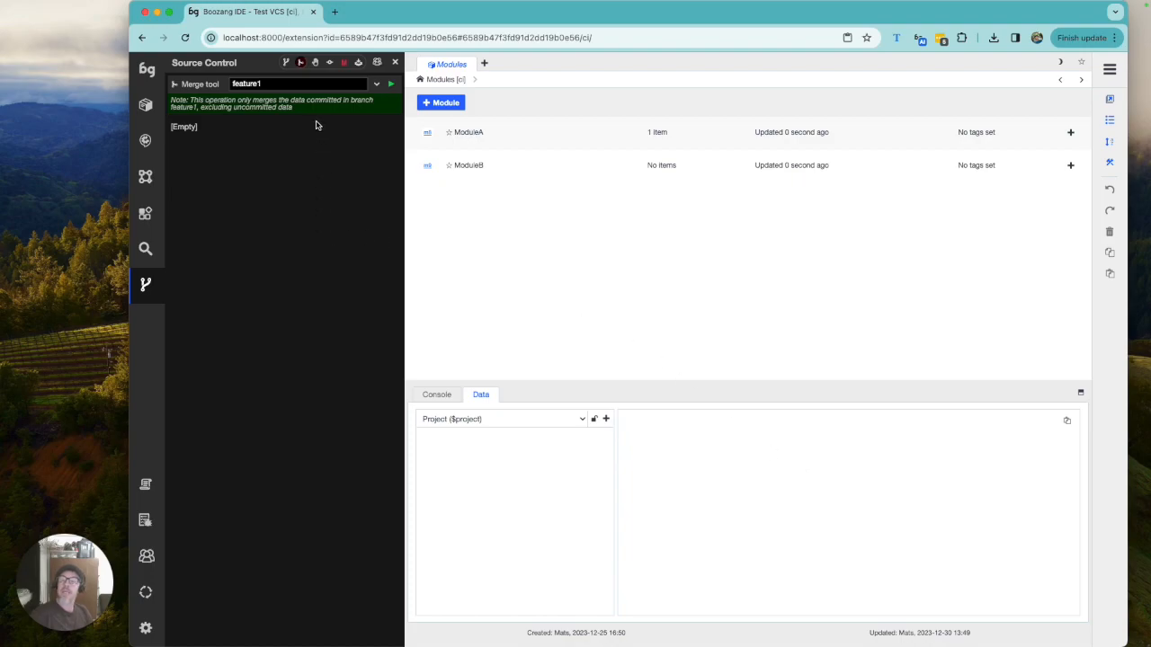
Step: Review the ci commit history and its branch graph view
left_click(330, 61)
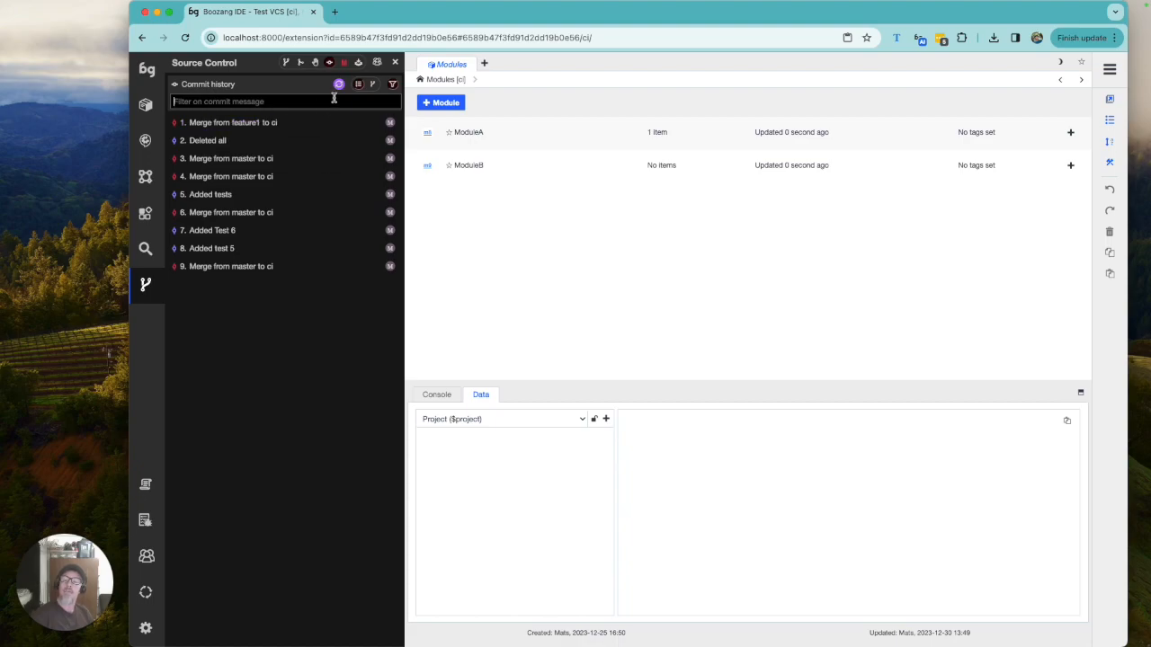
left_click(373, 84)
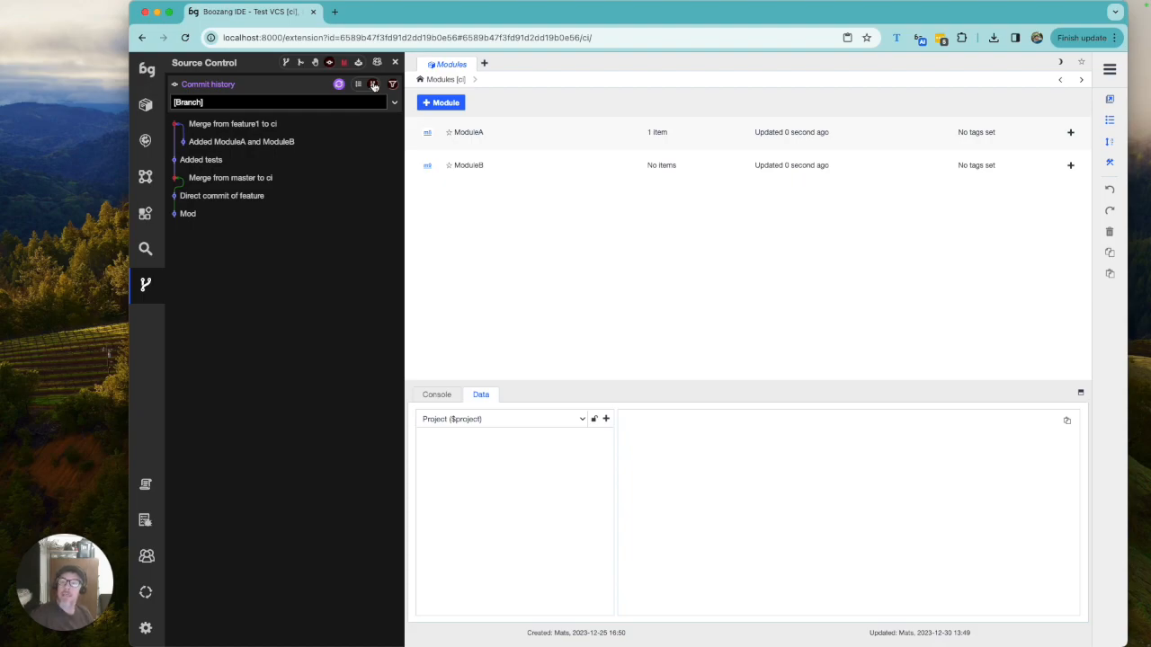
left_click(375, 84)
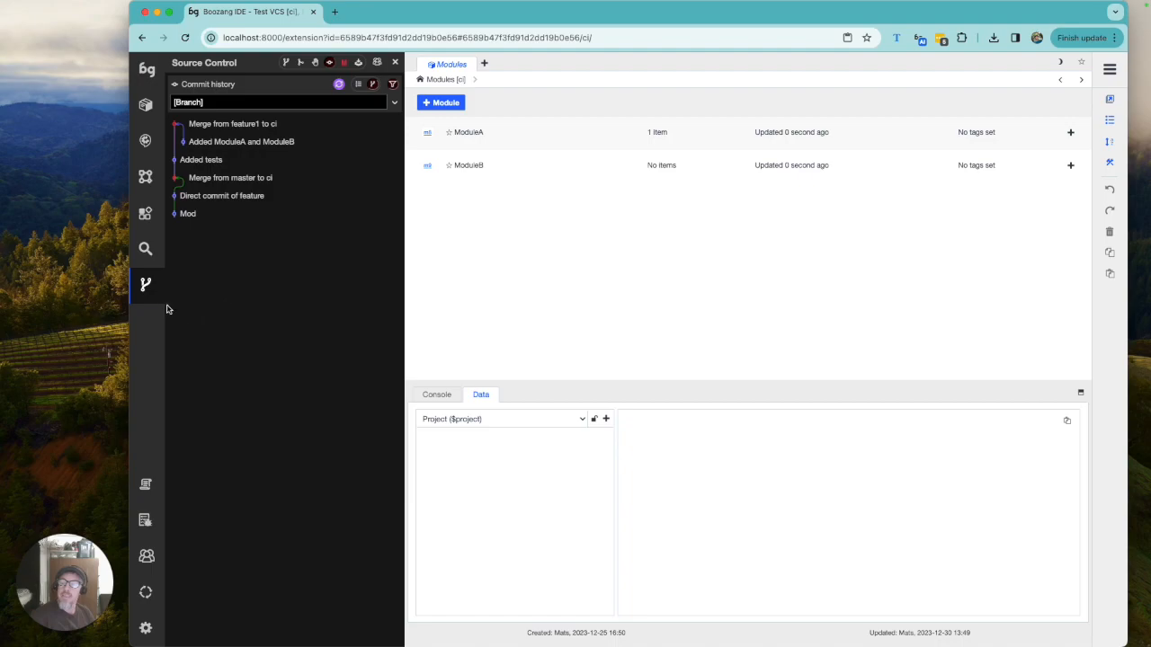